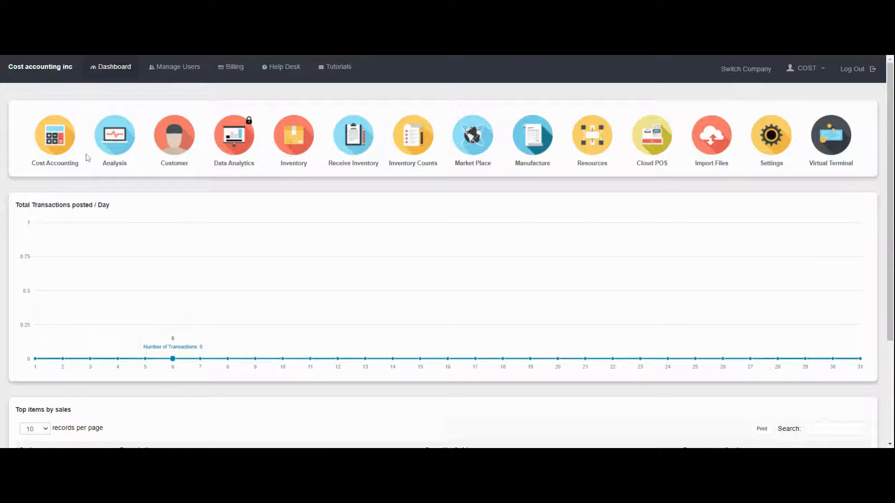
Open the Cost Accounting module and start a new unpaid supplier invoice with the navigation sidebar collapsed.
{"action": "left_click", "coordinate": [59, 147]}
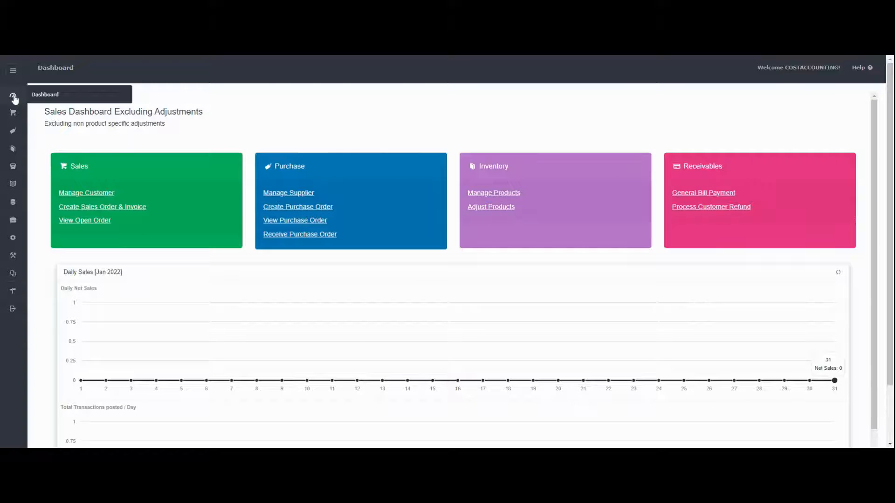
{"action": "left_click", "coordinate": [14, 97]}
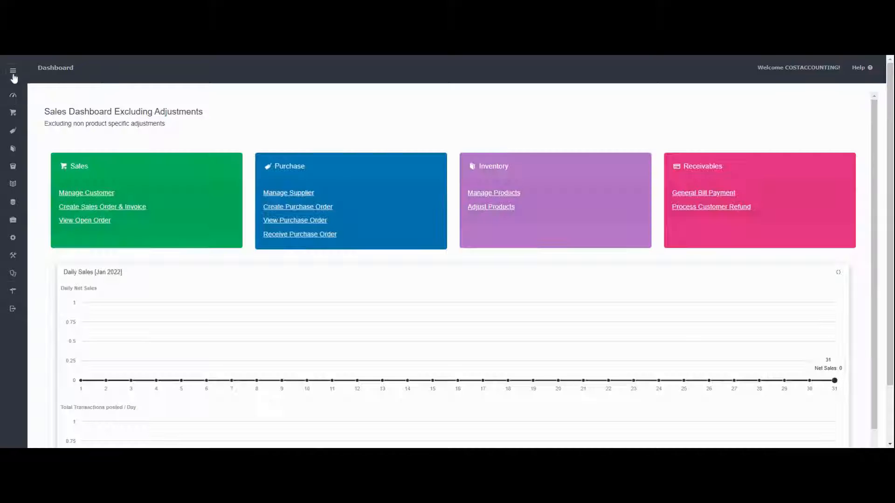
{"action": "left_click", "coordinate": [13, 72]}
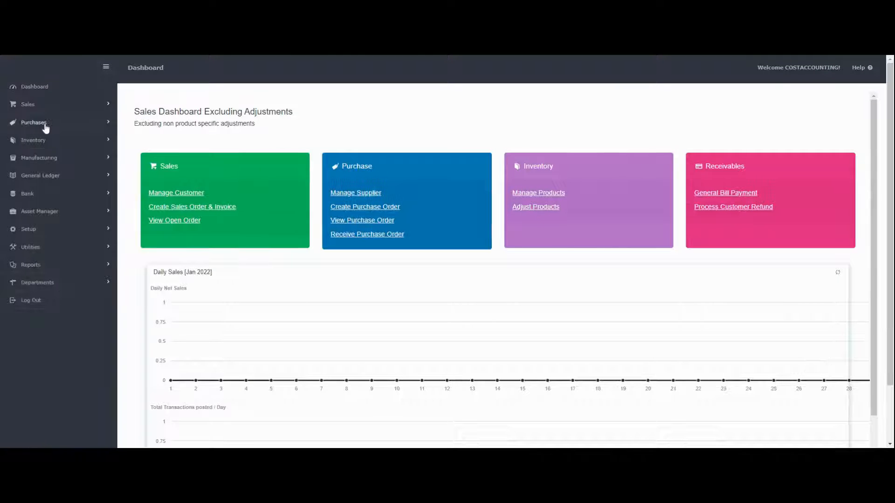
{"action": "left_click", "coordinate": [44, 124]}
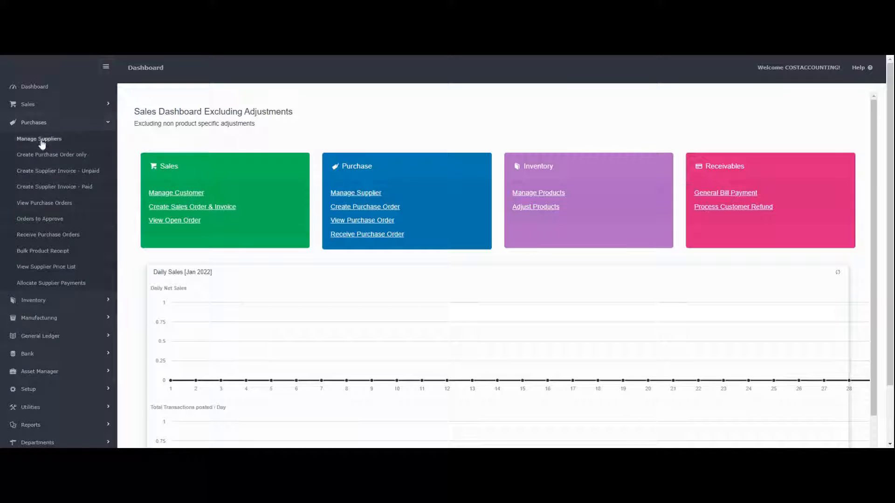
{"action": "left_click", "coordinate": [62, 177]}
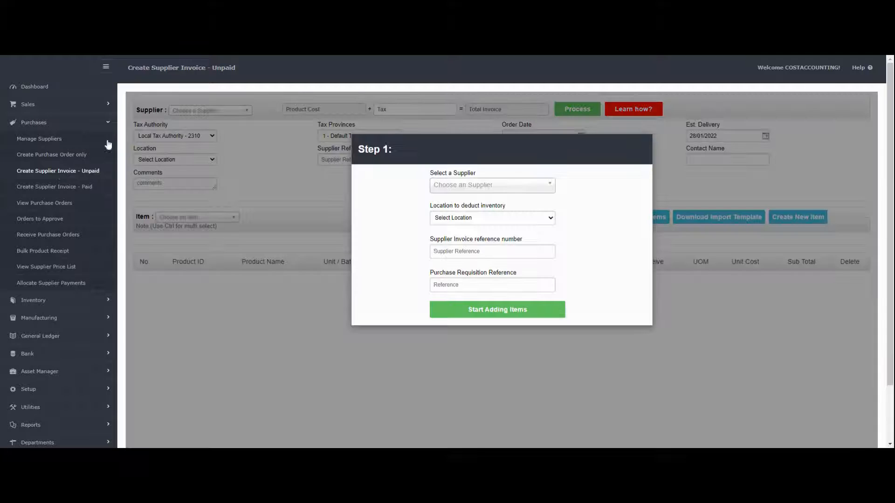
{"action": "left_click", "coordinate": [106, 66]}
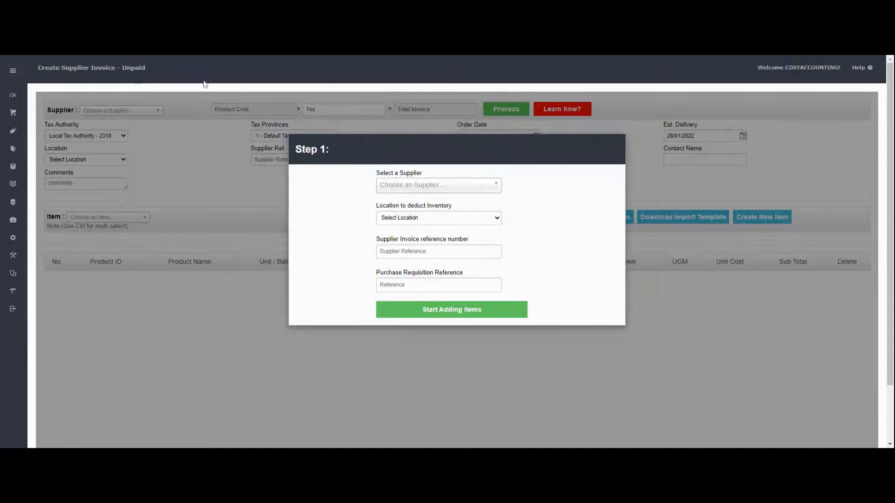
Choose St. Elizabeth Farms as the invoice's supplier and Default as the inventory location.
{"action": "left_click", "coordinate": [418, 186]}
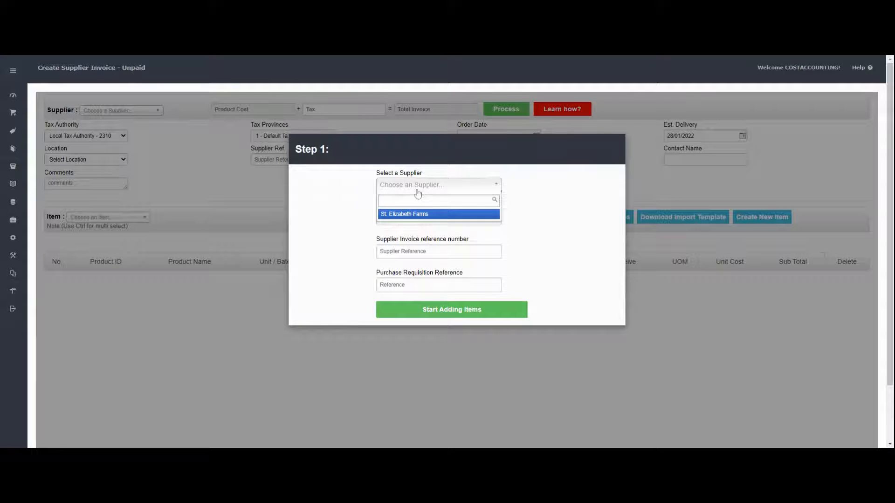
{"action": "left_click", "coordinate": [425, 215]}
{"action": "left_click", "coordinate": [423, 228]}
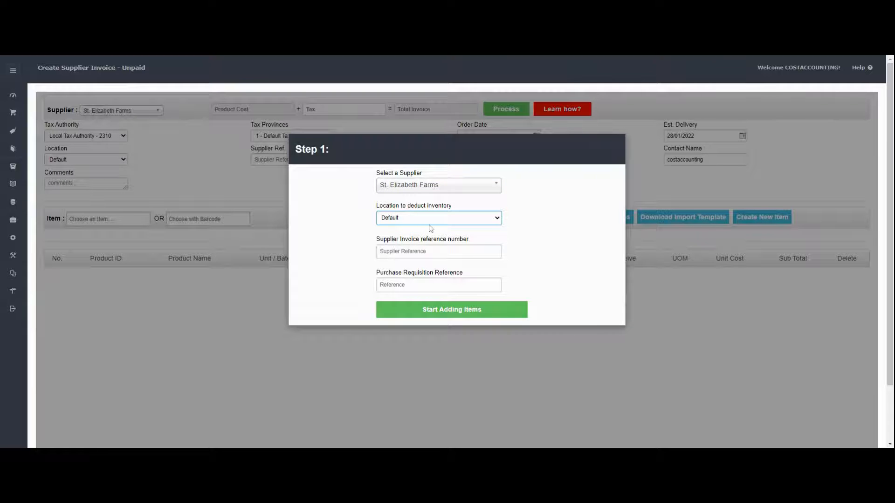
Enter "test invoice unpaid" as both the supplier invoice reference and purchase requisition reference, and proceed to adding items.
{"action": "left_click", "coordinate": [433, 250]}
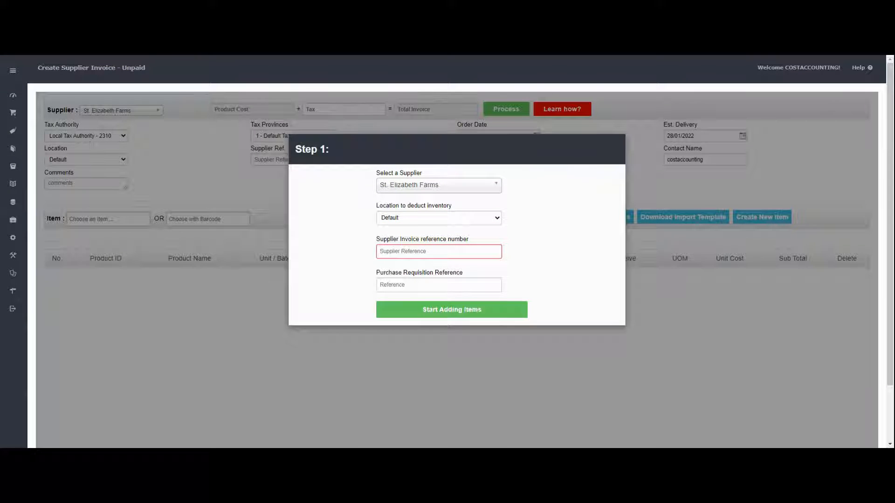
{"action": "type", "text": "test invoice unpaid"}
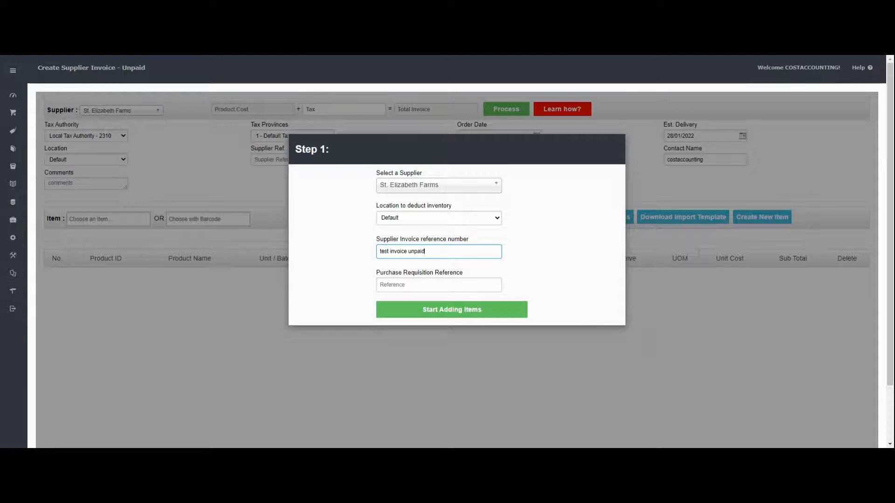
{"action": "key", "text": "Tab"}
{"action": "type", "text": "test invoice unpaid"}
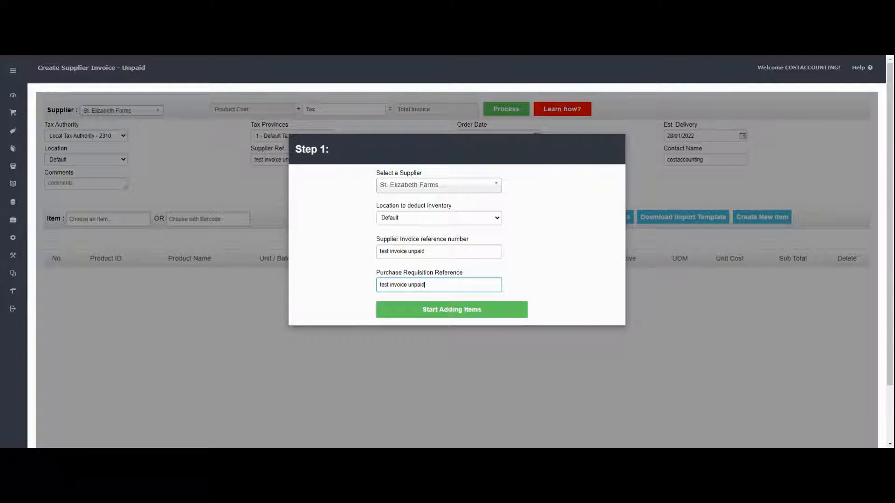
{"action": "left_click", "coordinate": [429, 310]}
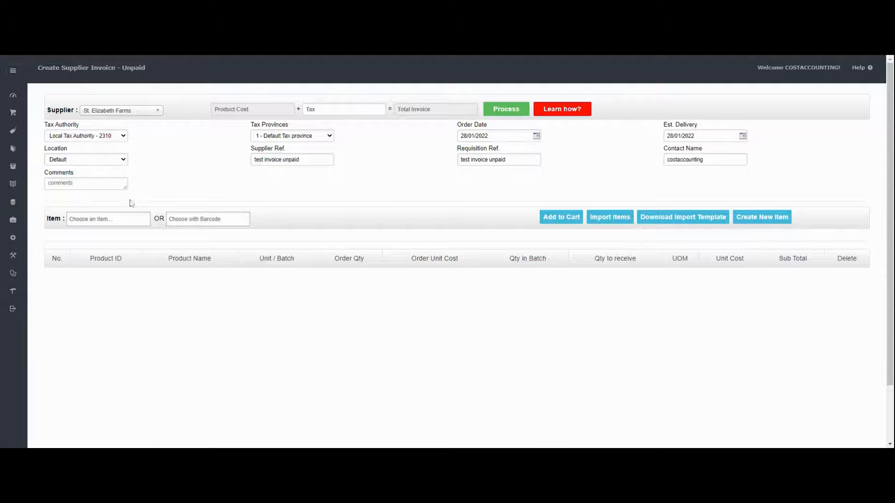
Add the item "CBD Oil @ 15000 per barrel" to the invoice's cart.
{"action": "left_click", "coordinate": [108, 219]}
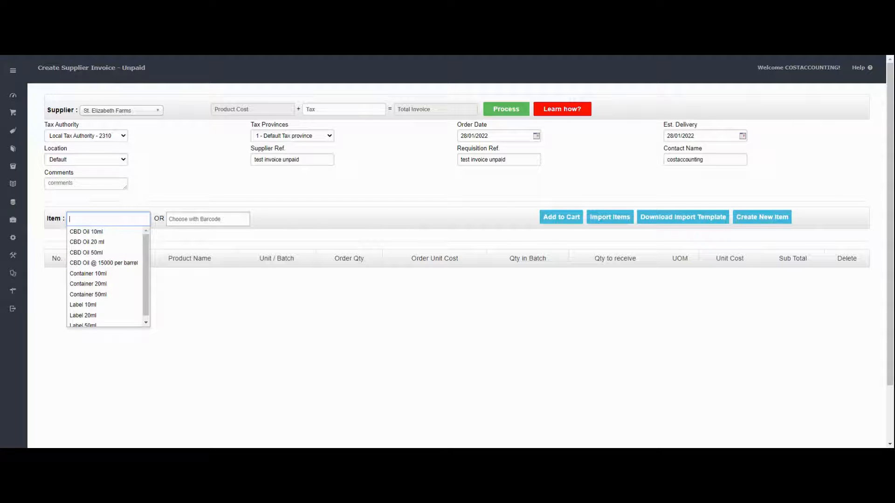
{"action": "type", "text": "cbd"}
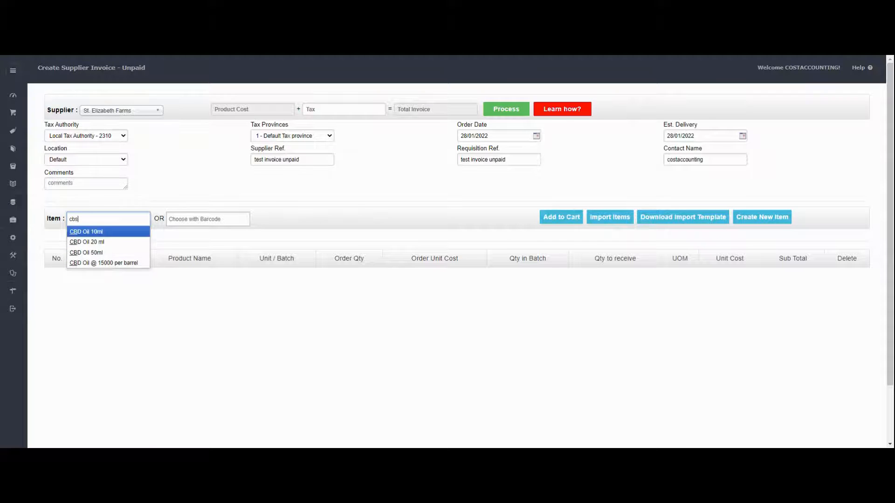
{"action": "key", "text": "BackSpace"}
{"action": "key", "text": "BackSpace"}
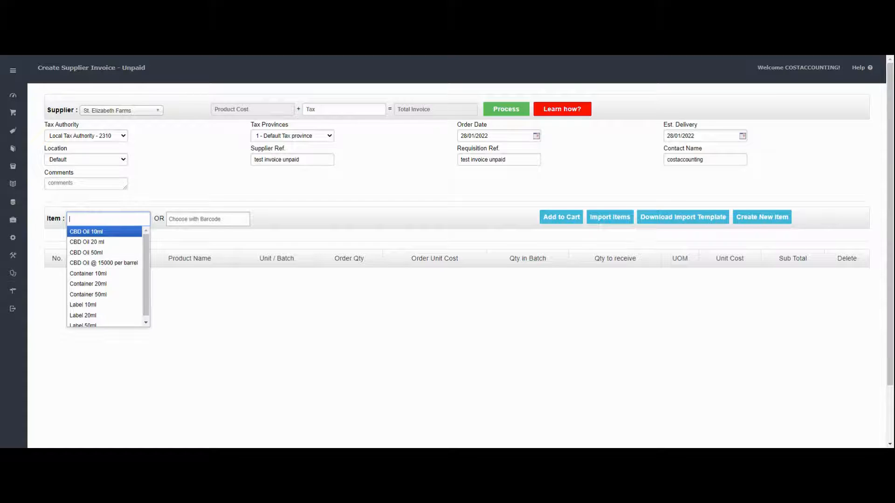
{"action": "type", "text": "oil"}
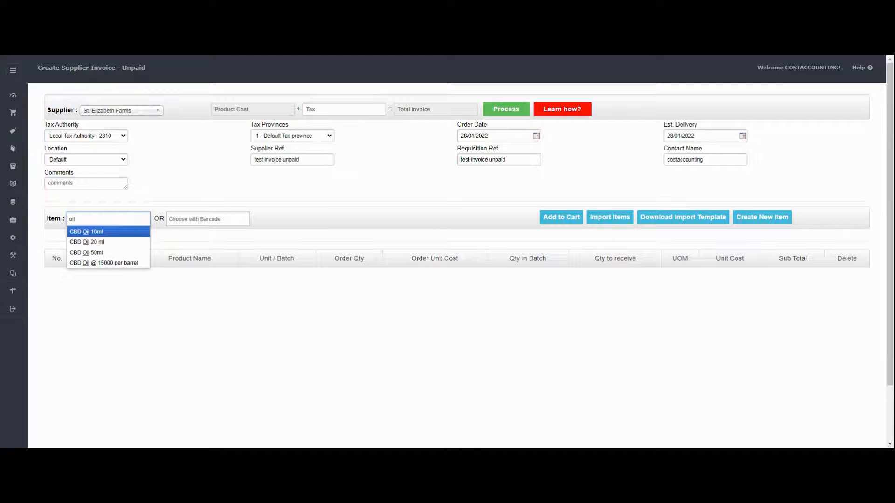
{"action": "key", "text": "BackSpace"}
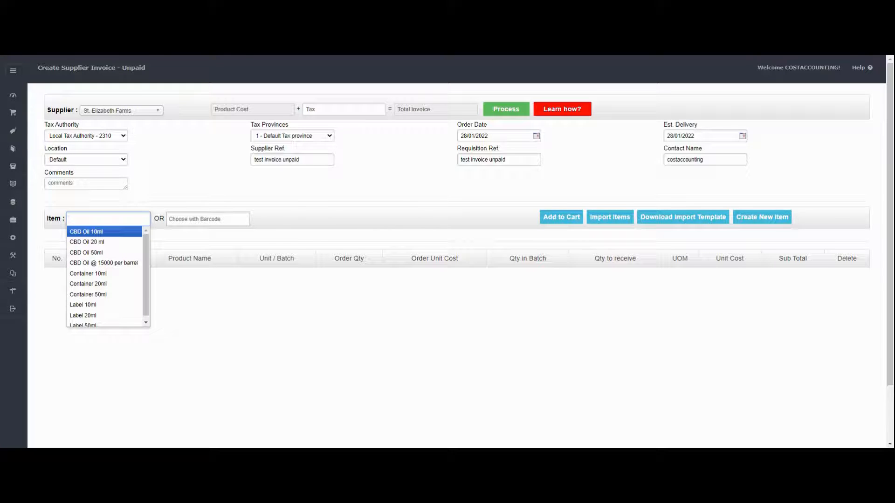
{"action": "left_click", "coordinate": [116, 263]}
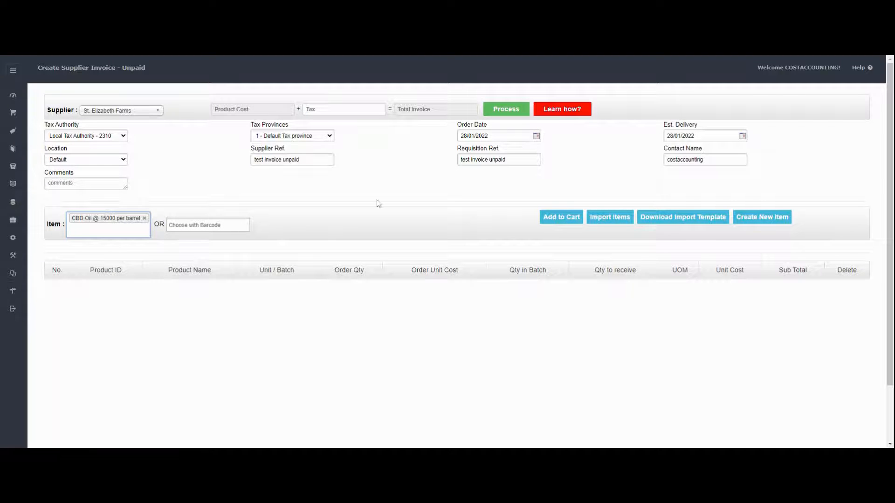
{"action": "left_click", "coordinate": [564, 219]}
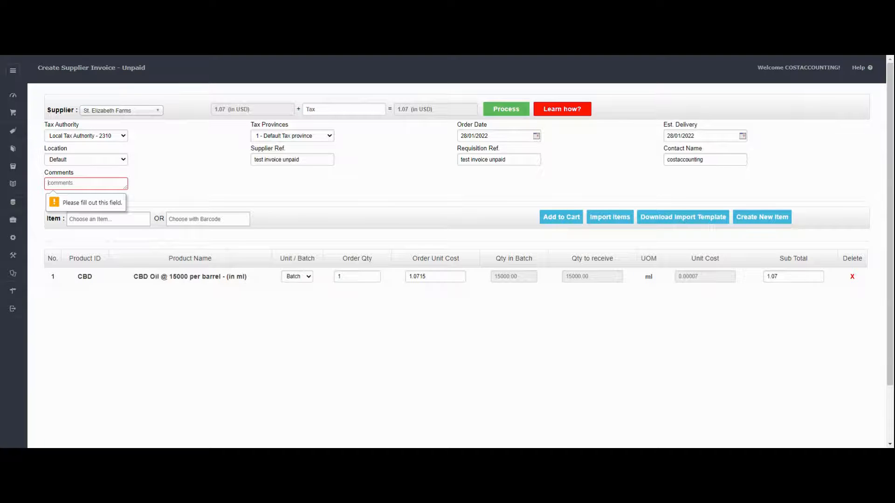
Enter "test unpaid invoice" as the invoice comment.
{"action": "type", "text": "test unpa"}
{"action": "key", "text": "BackSpace"}
{"action": "key", "text": "BackSpace"}
{"action": "type", "text": "aid invoi"}
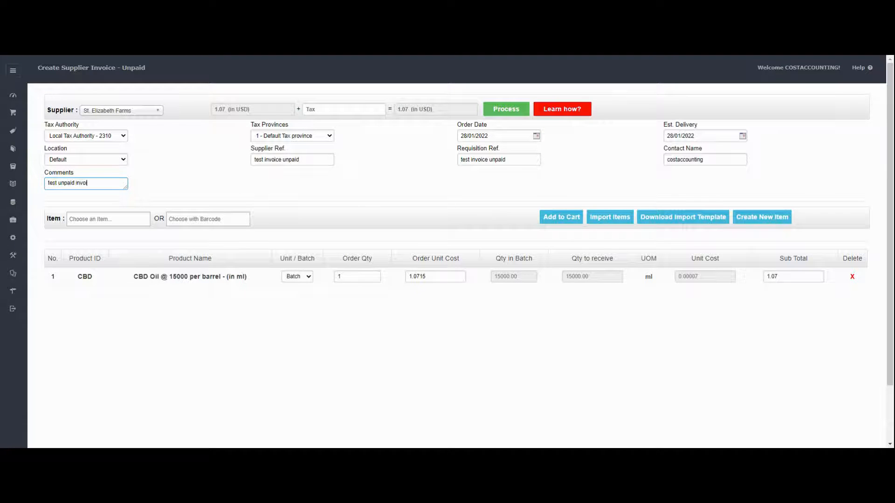
{"action": "type", "text": "ce"}
{"action": "left_click", "coordinate": [422, 324]}
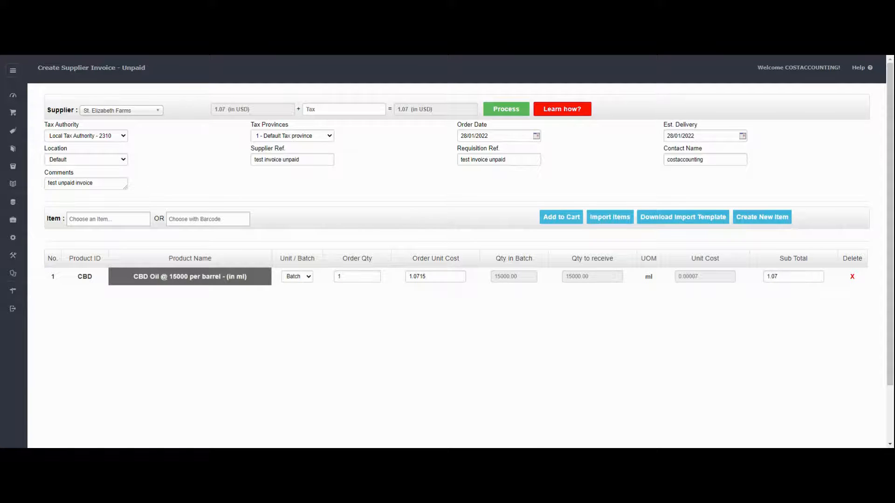
Set the CBD Oil line's order unit cost to 2000 and its order quantity to 10.
{"action": "left_click_drag", "start_coordinate": [433, 277], "coordinate": [394, 277]}
{"action": "type", "text": "2000"}
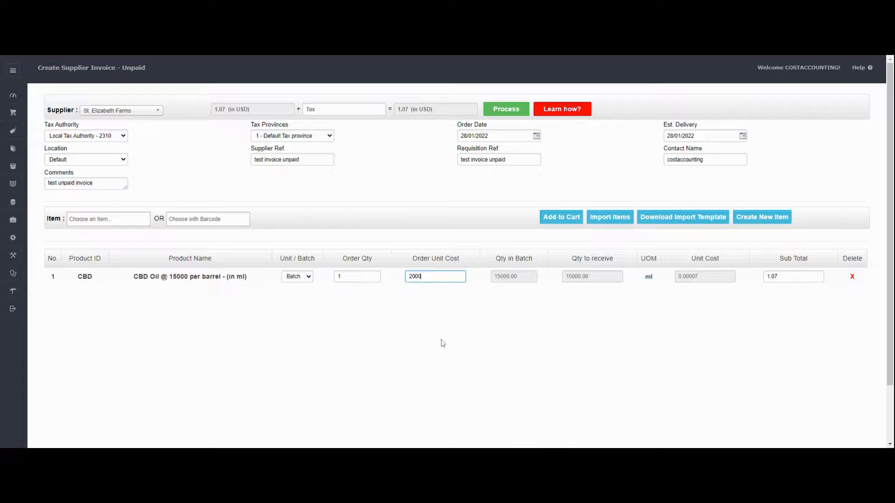
{"action": "left_click", "coordinate": [440, 297]}
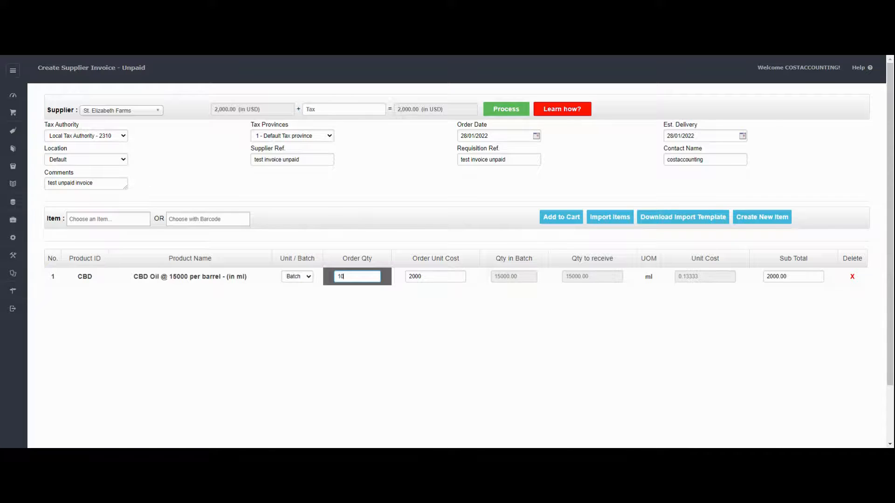
{"action": "left_click", "coordinate": [375, 306]}
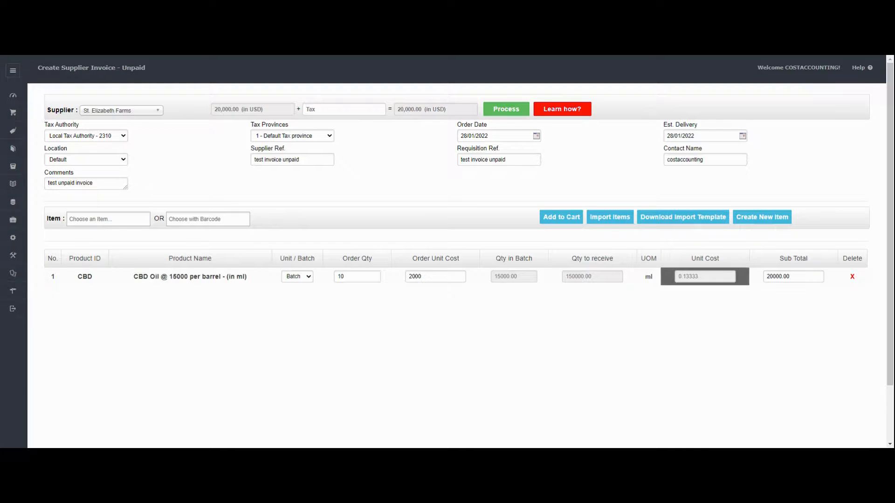
Add the items Label 10ml and Container 10ml to the invoice's cart together.
{"action": "left_click", "coordinate": [108, 218]}
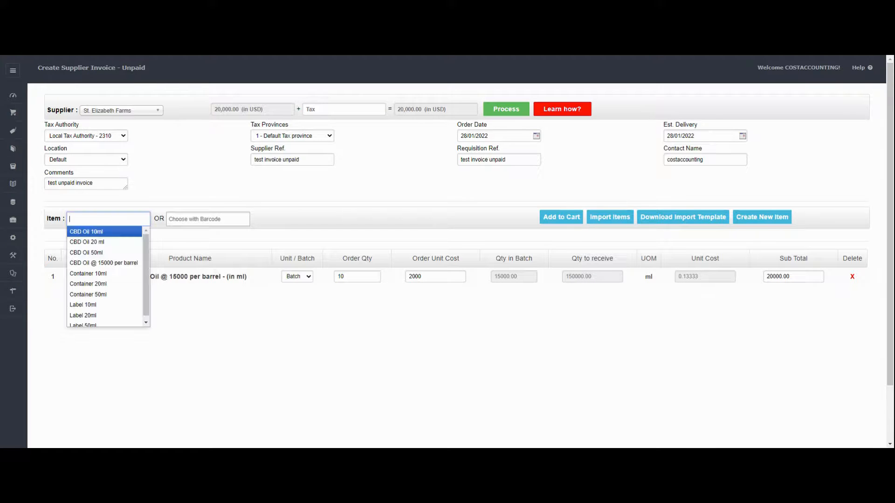
{"action": "left_click", "coordinate": [106, 306]}
{"action": "left_click", "coordinate": [110, 231]}
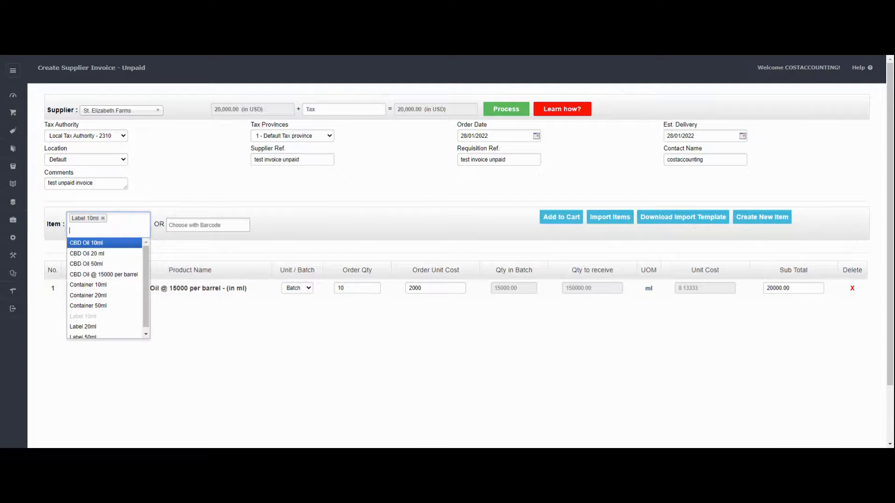
{"action": "left_click", "coordinate": [107, 284]}
{"action": "left_click", "coordinate": [570, 218]}
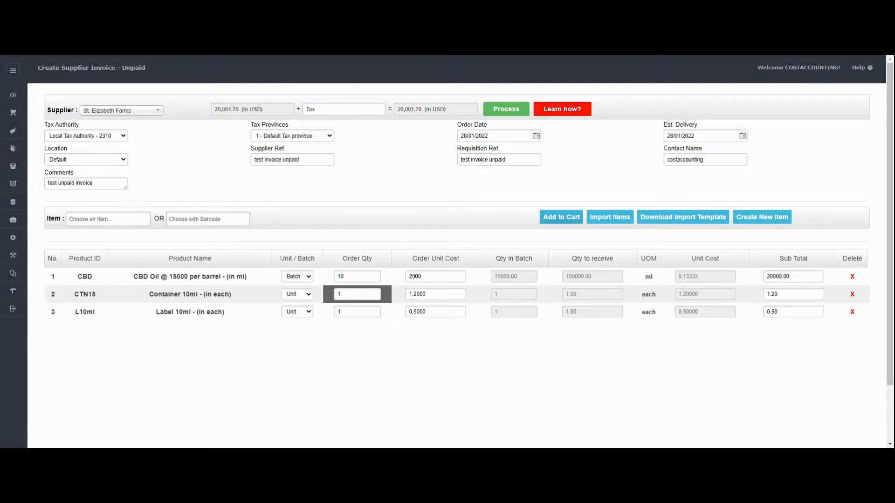
Set the order quantity to 10 for Container 10ml and 15 for Label 10ml.
{"action": "left_click", "coordinate": [357, 295]}
{"action": "left_click", "coordinate": [358, 312]}
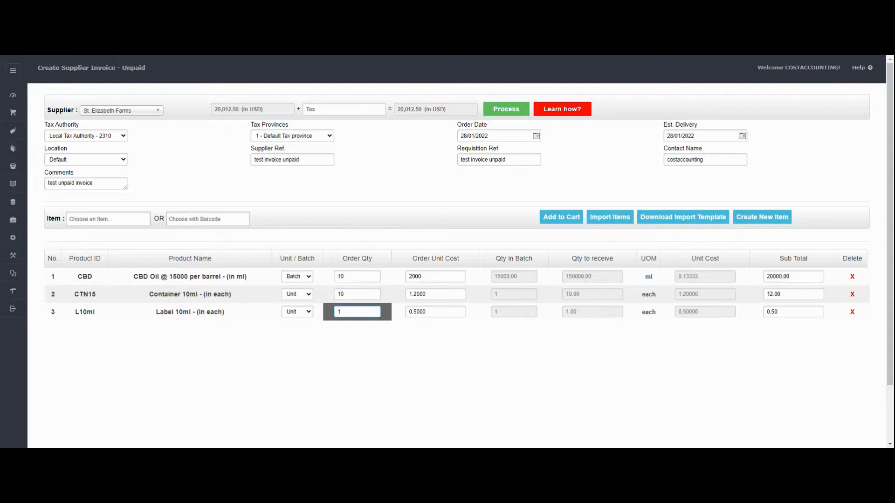
{"action": "left_click", "coordinate": [437, 333]}
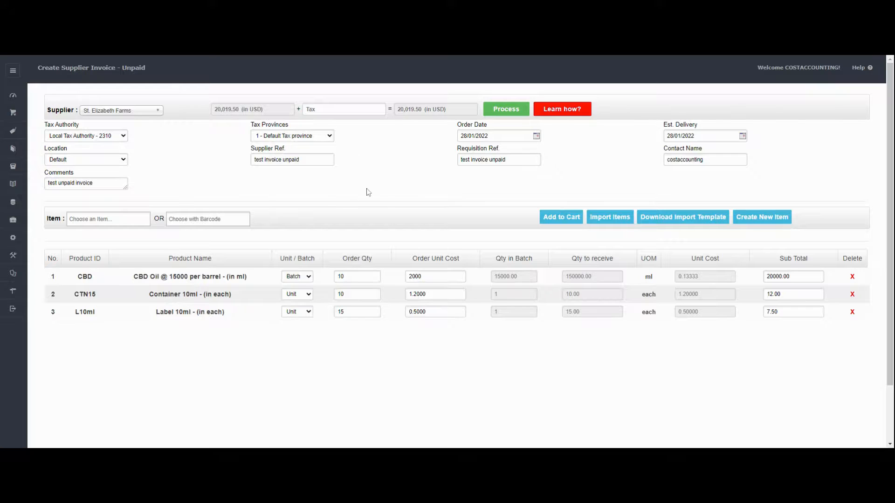
Enter 150 as the invoice tax and process the supplier invoice.
{"action": "left_click", "coordinate": [306, 109]}
{"action": "type", "text": "150"}
{"action": "left_click", "coordinate": [408, 154]}
{"action": "left_click", "coordinate": [505, 112]}
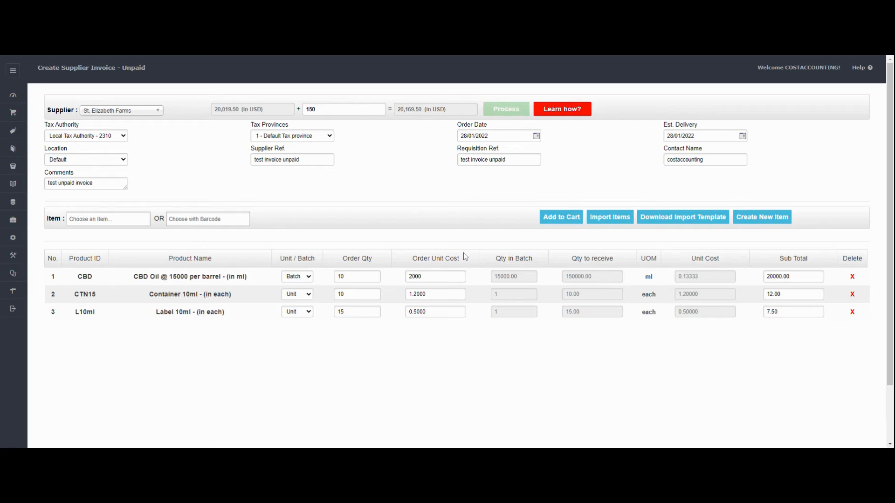